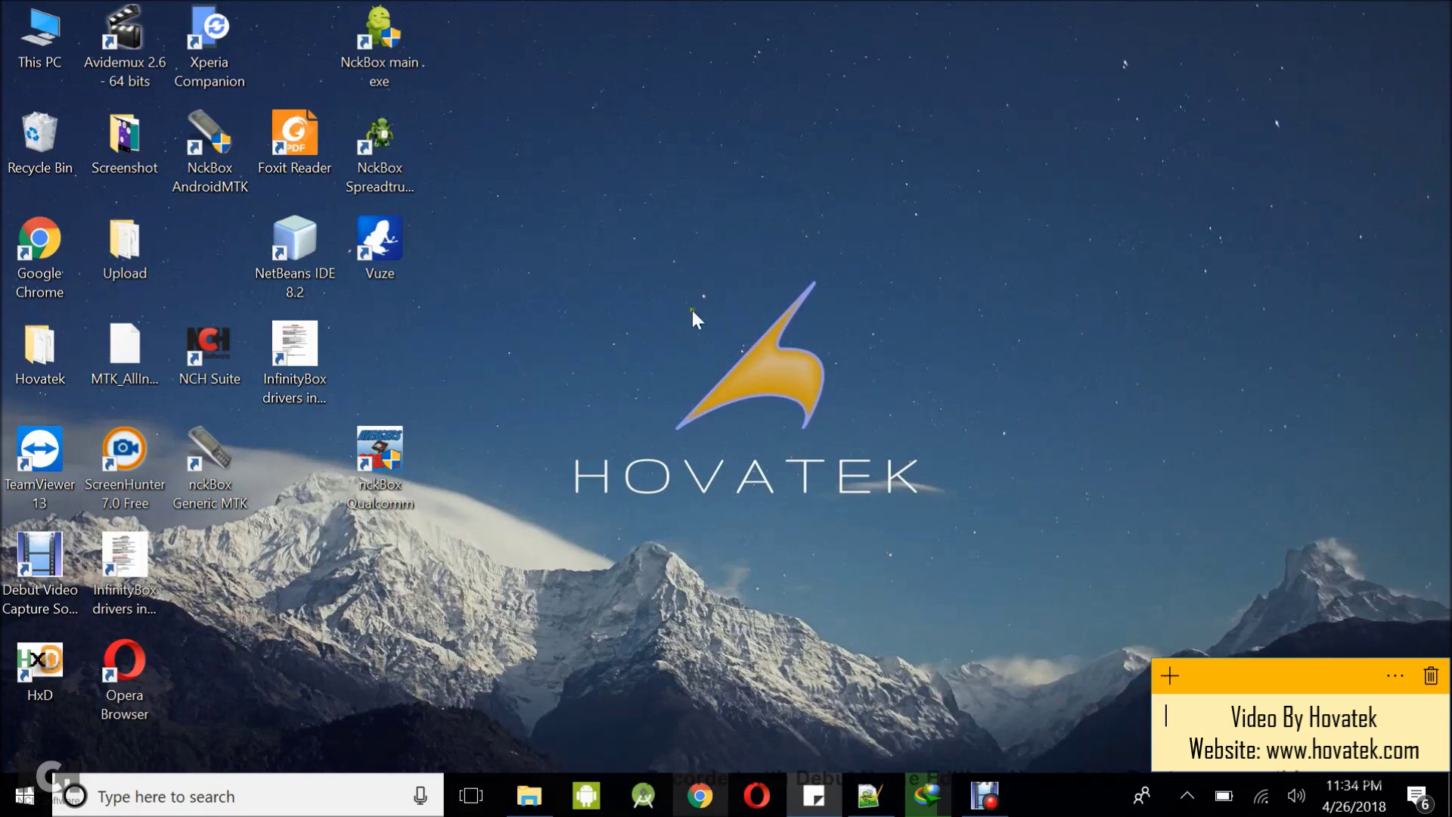
- Locate the Halo-Android5.1-InnJoo-20160216-V1.pac firmware in the NCK Box folder, then return to the desktop
click(387, 157)
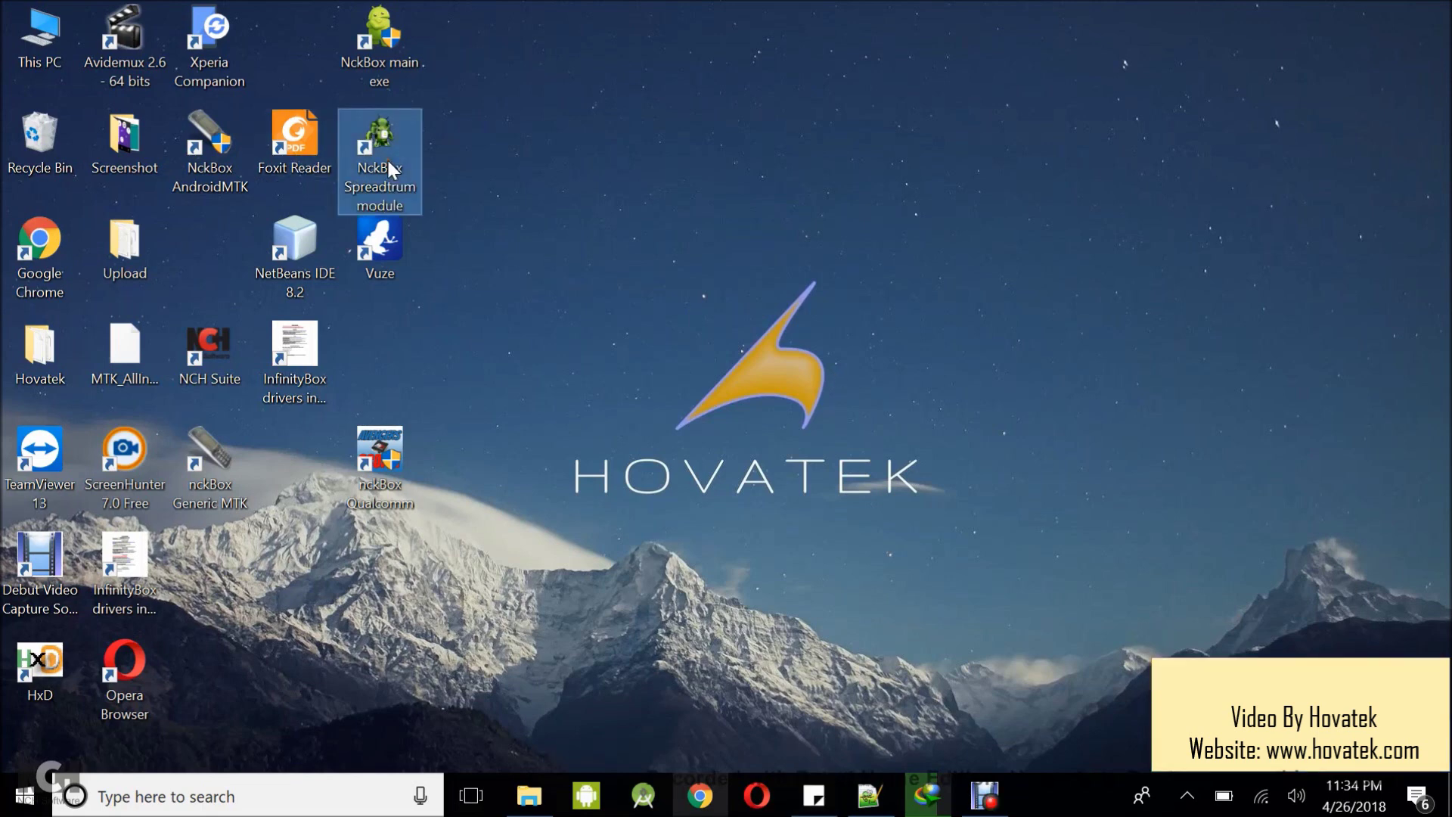
click(532, 182)
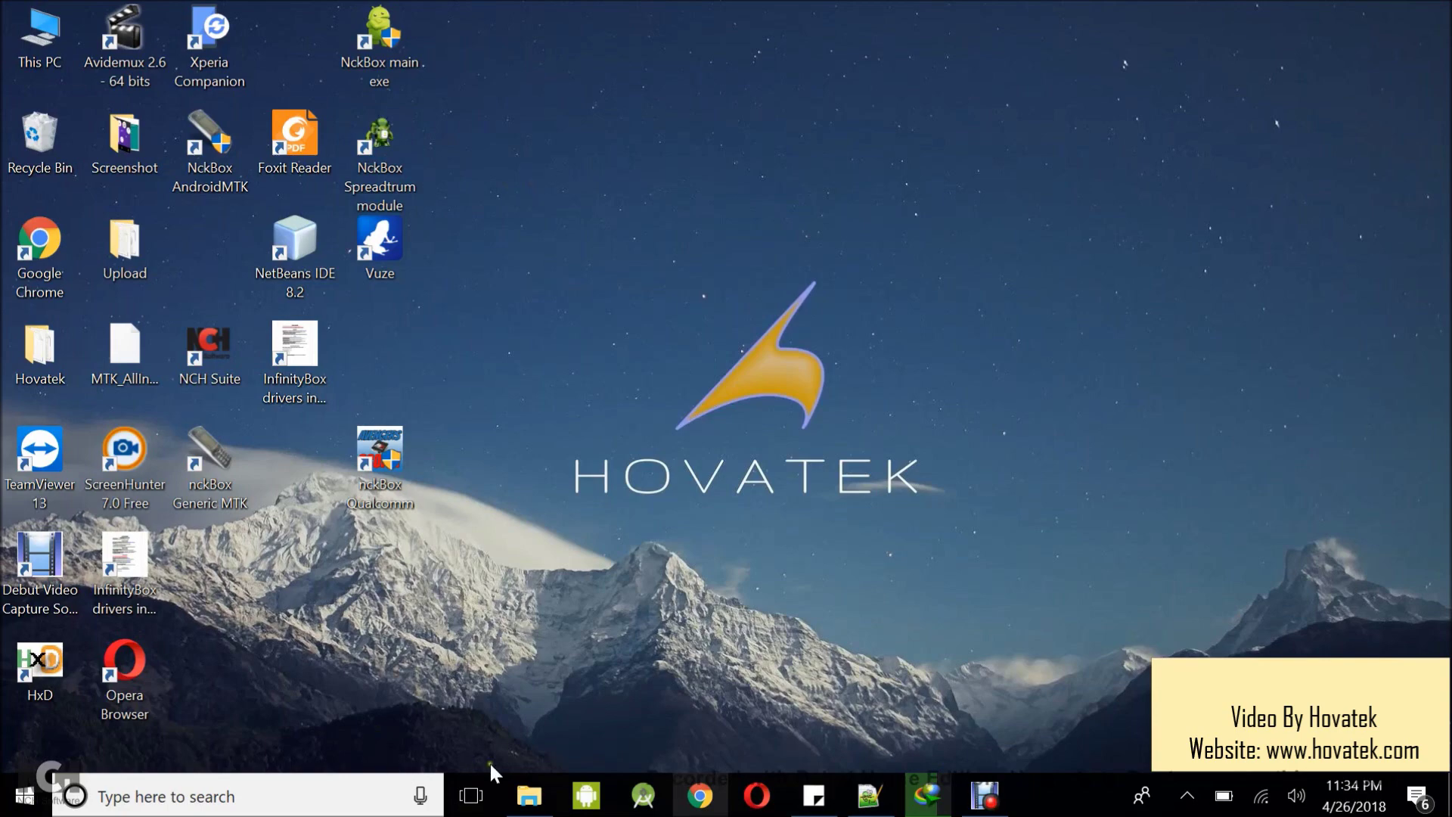
click(525, 807)
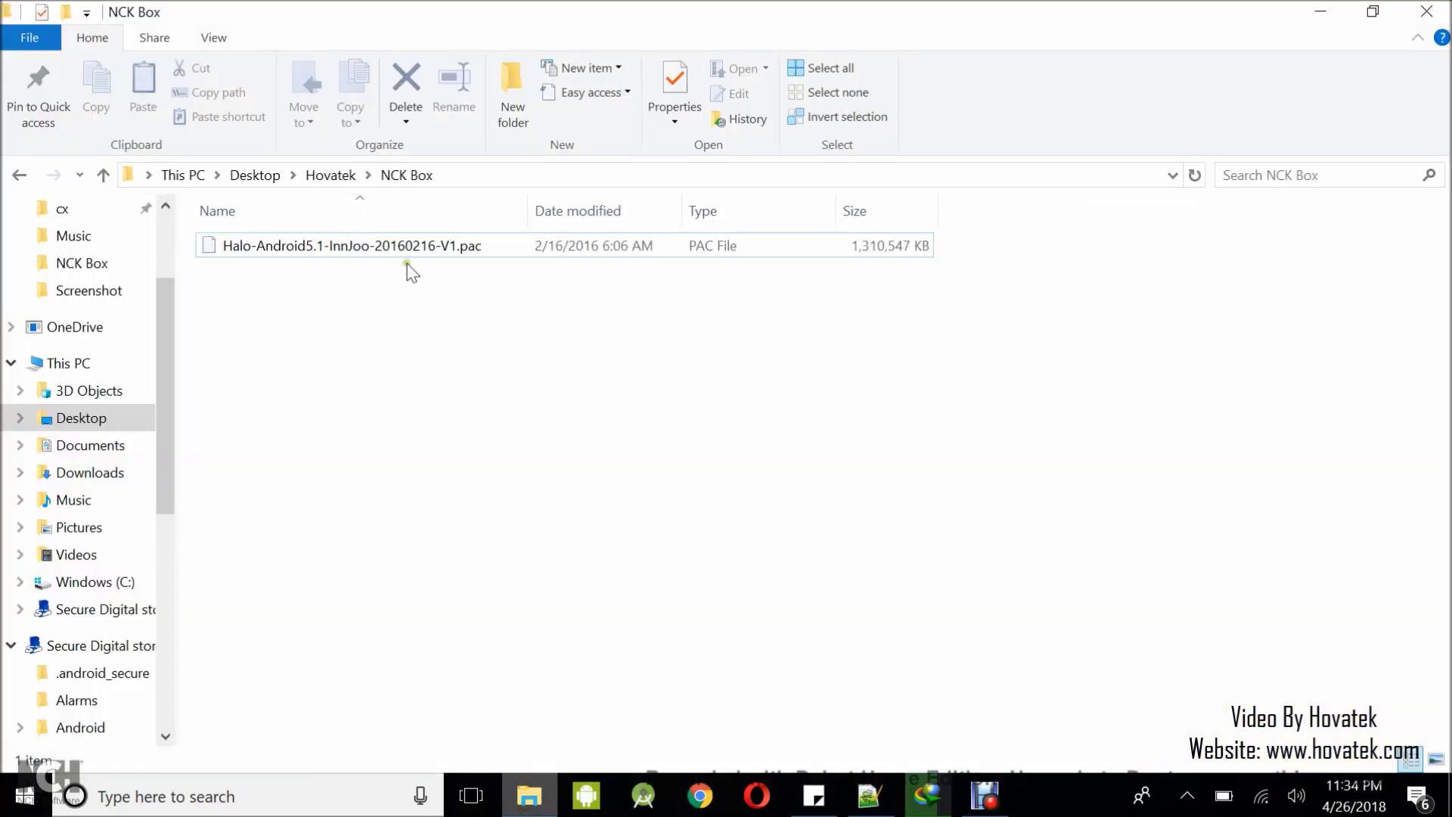
click(405, 248)
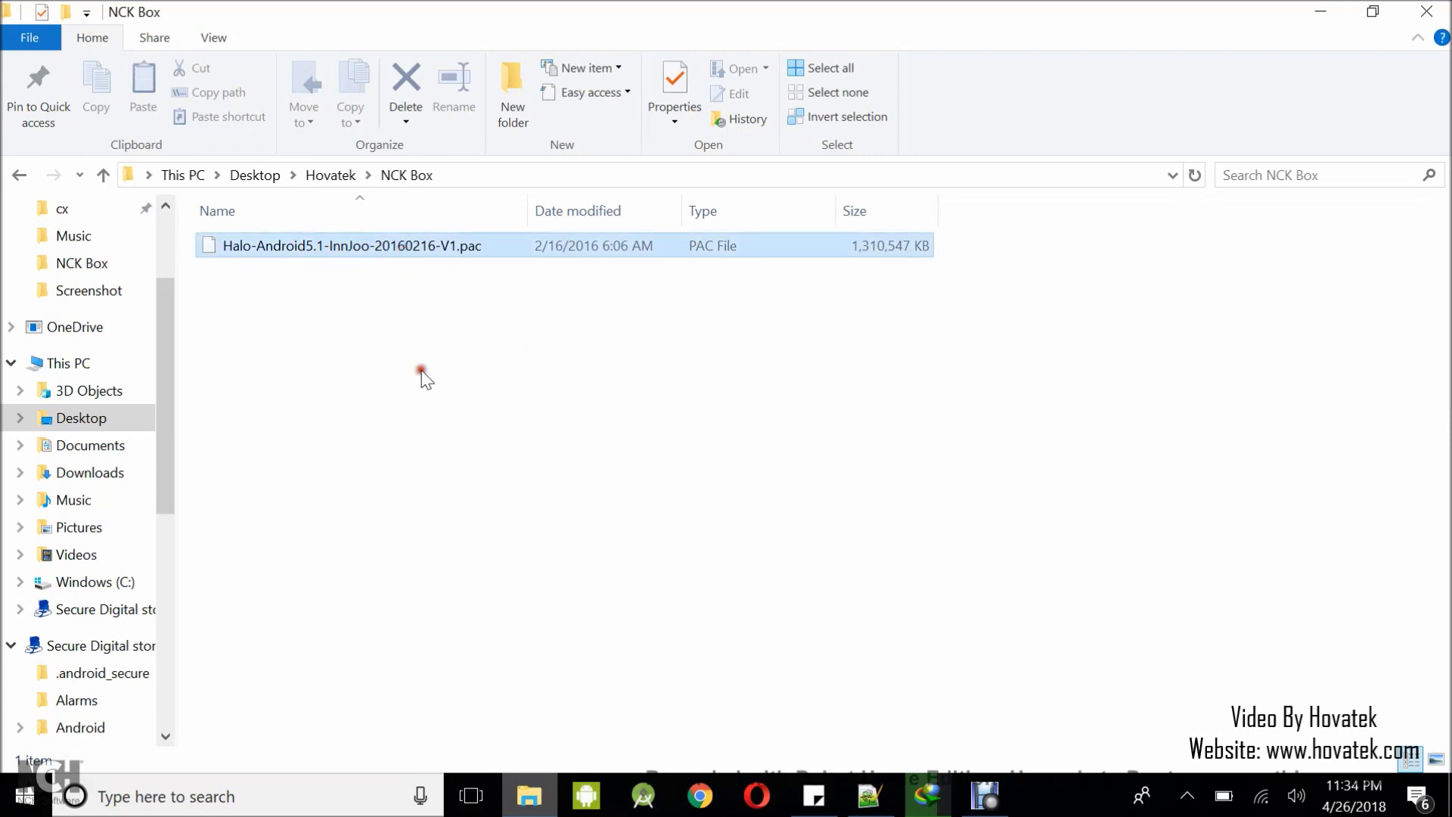
click(1320, 11)
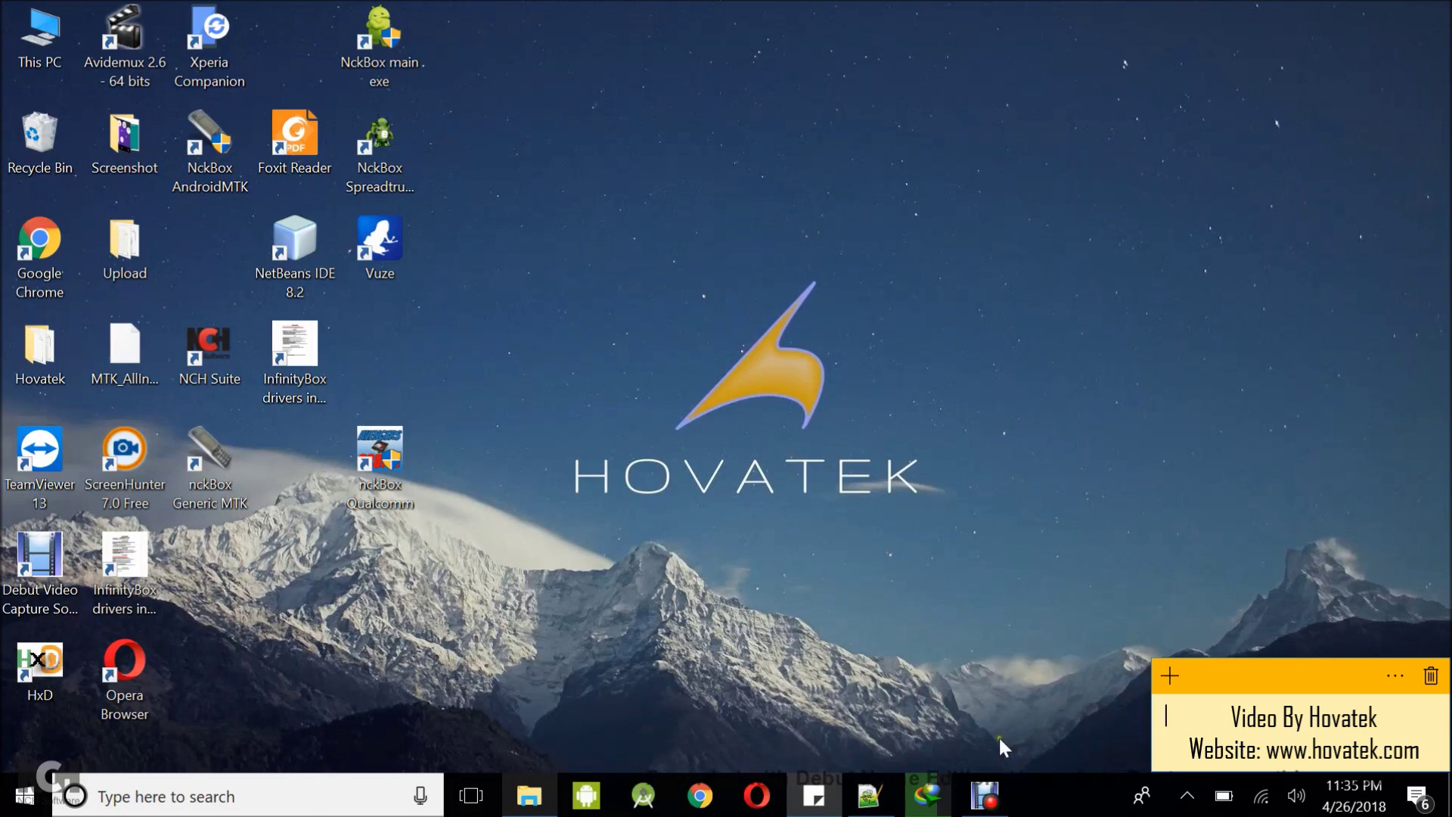
- Run the NckBox Spreadtrum shortcut as administrator and bring its window forward
click(360, 152)
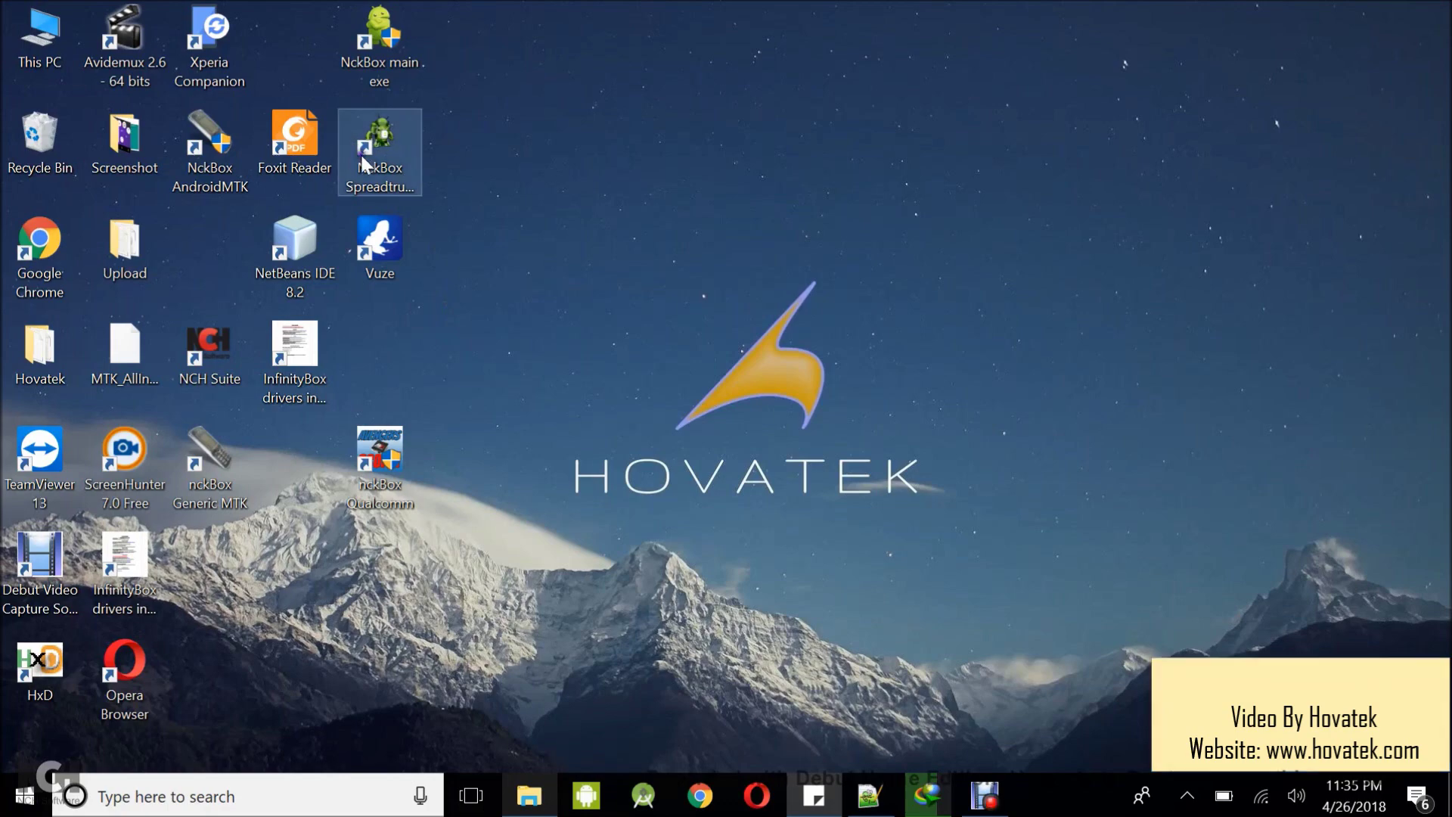
right_click(361, 156)
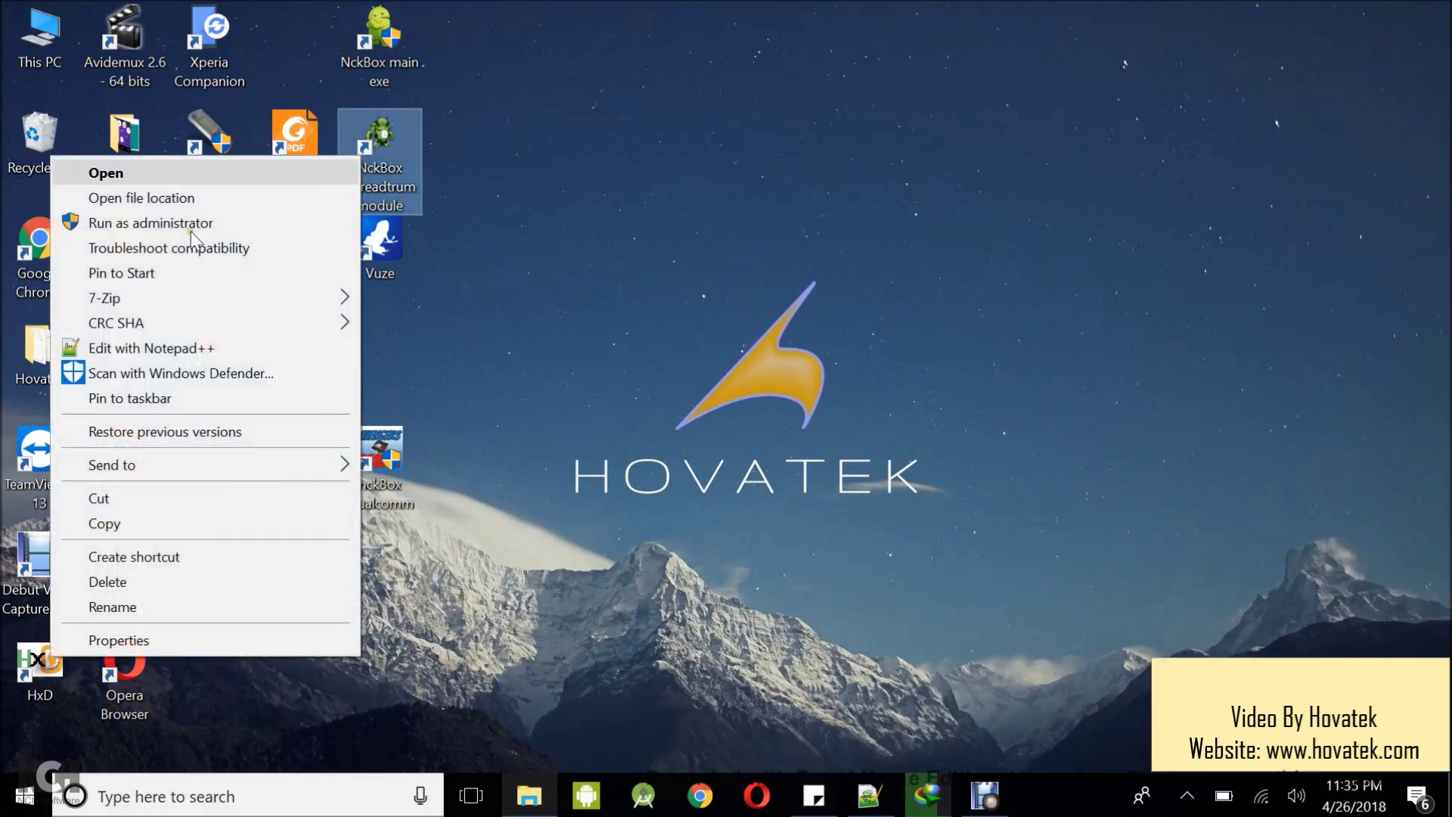
click(126, 223)
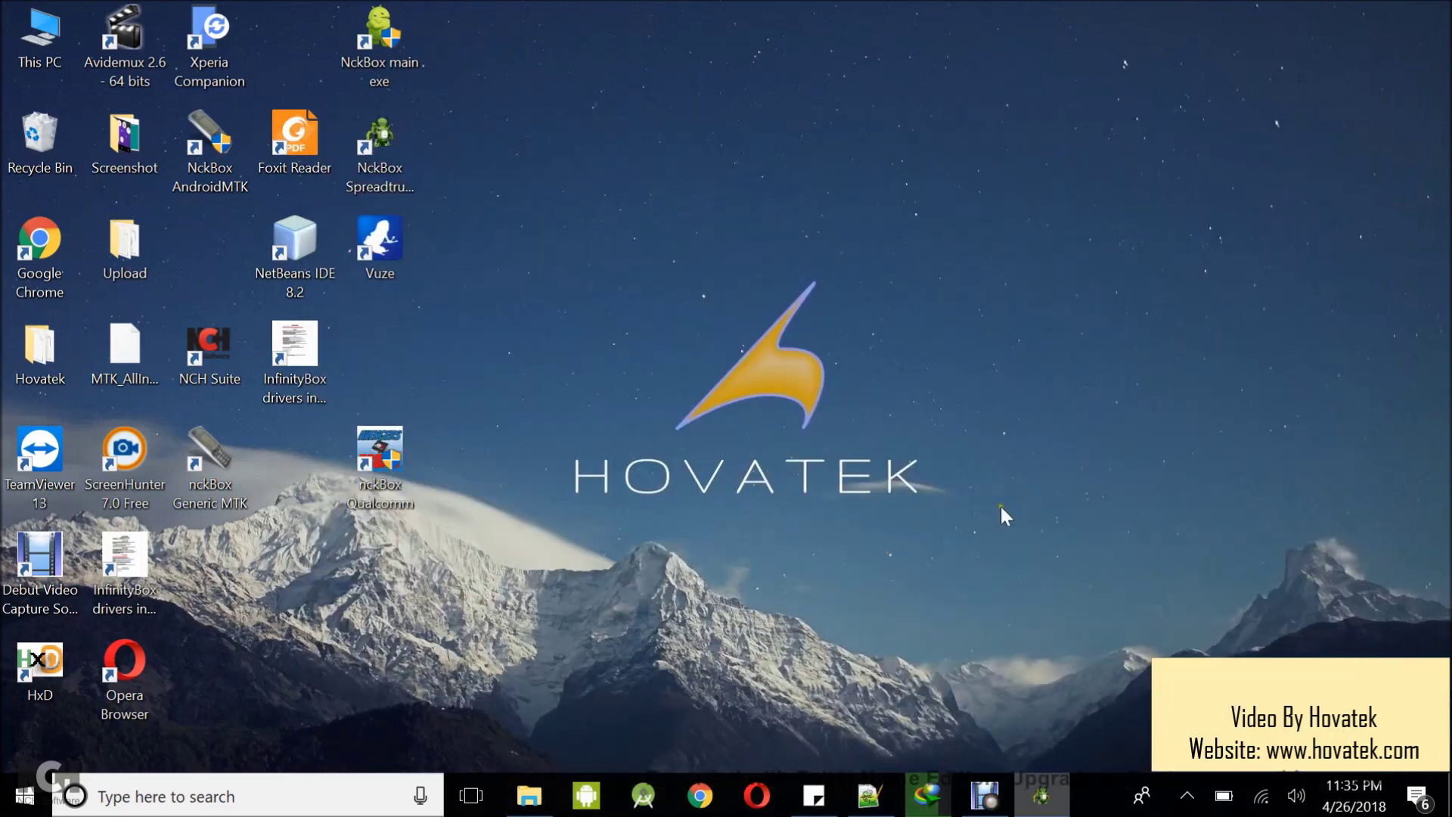
click(1040, 794)
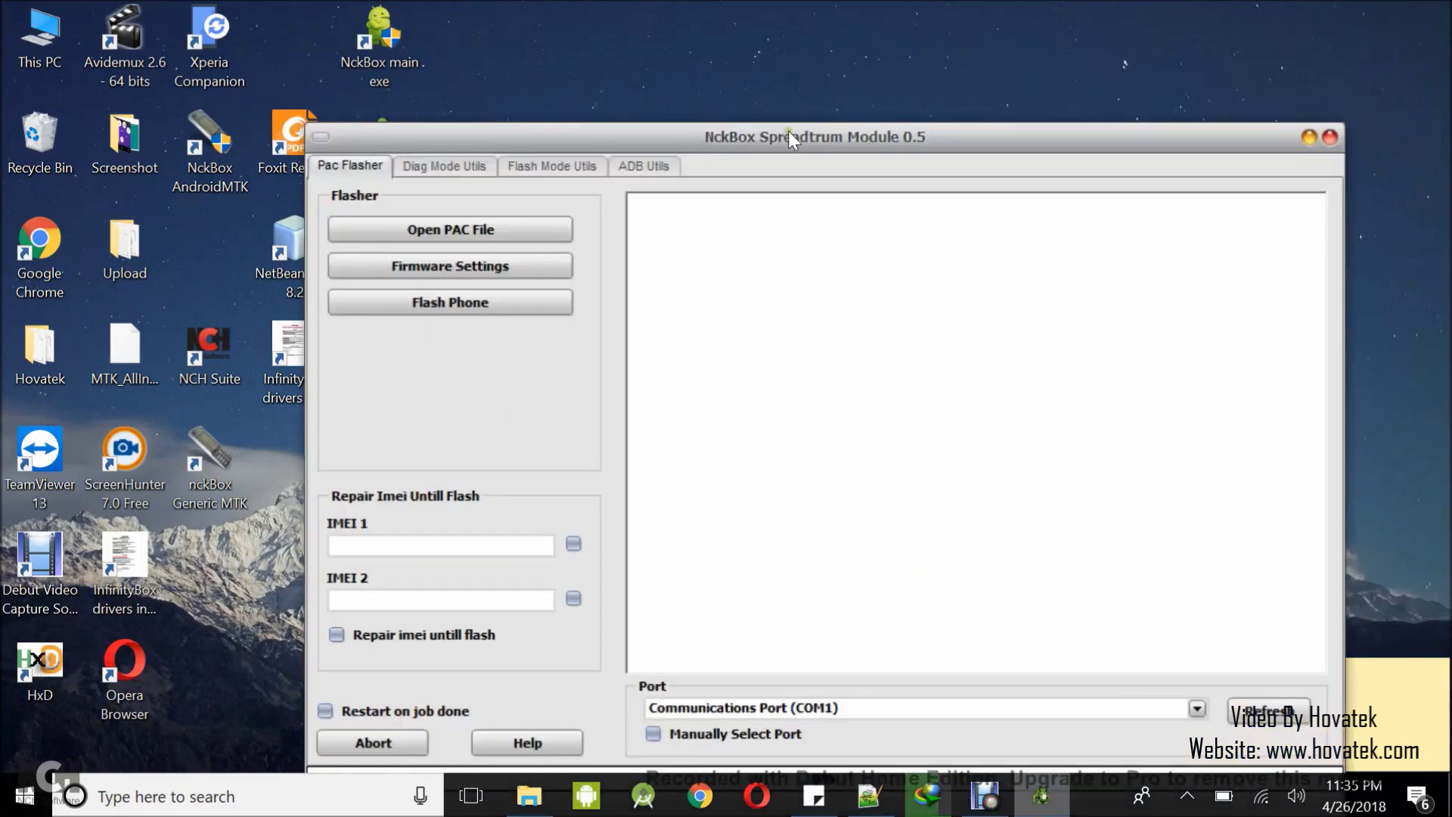
- Load Halo-Android5.1-InnJoo-20160216-V1.pac via Open PAC File and review its build details in the log
drag(788, 130, 767, 18)
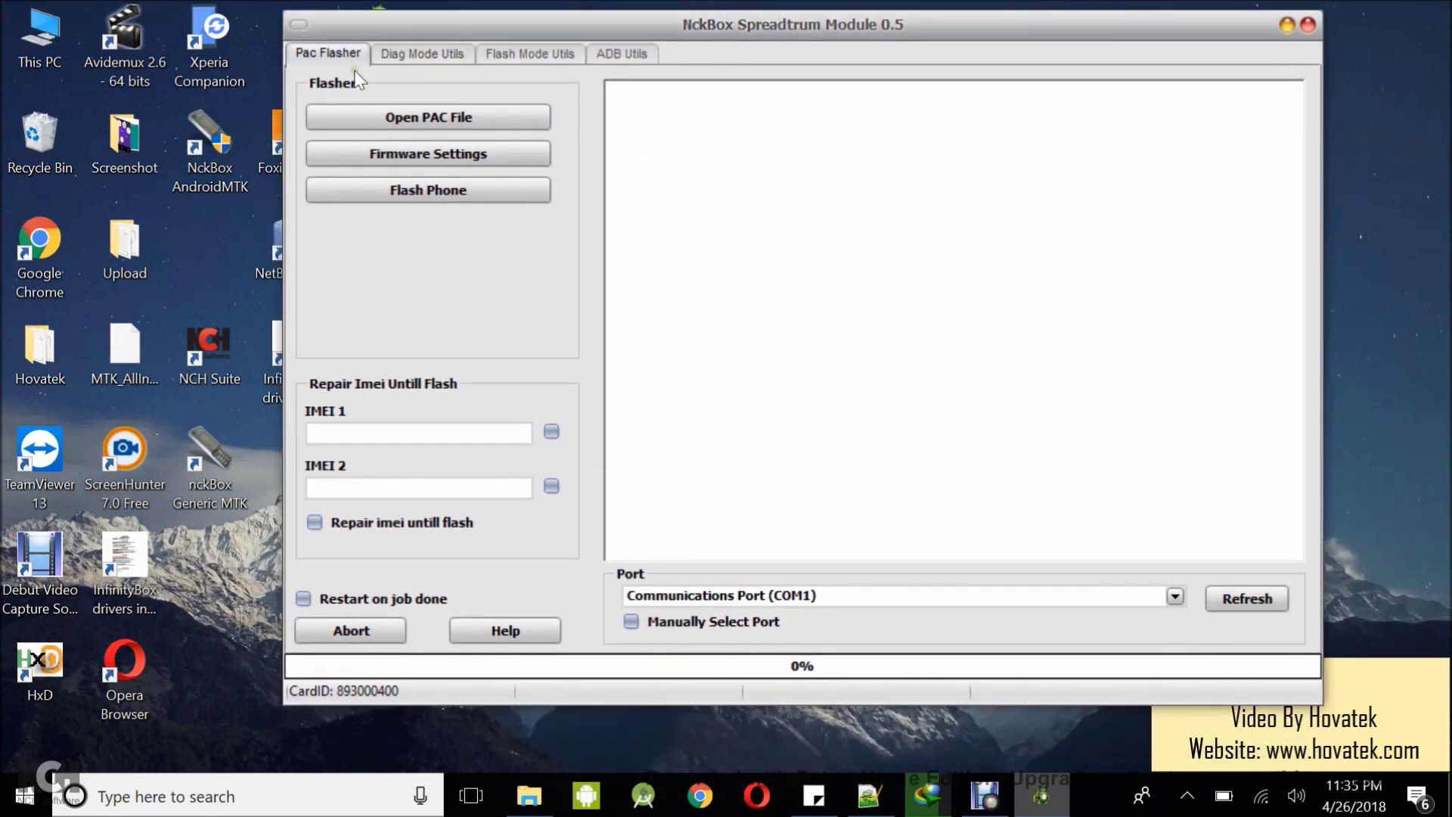
click(403, 116)
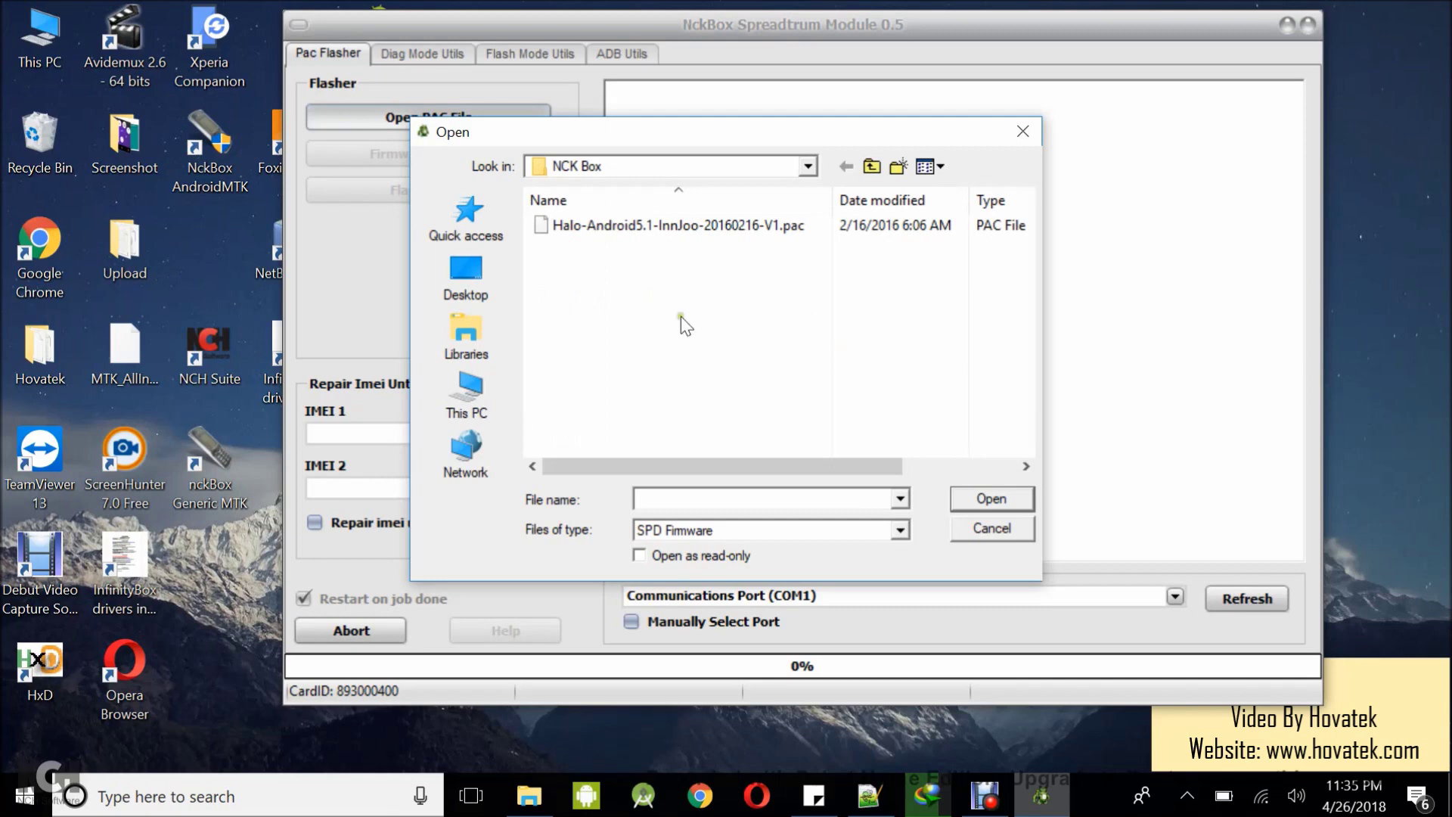
click(706, 224)
click(991, 499)
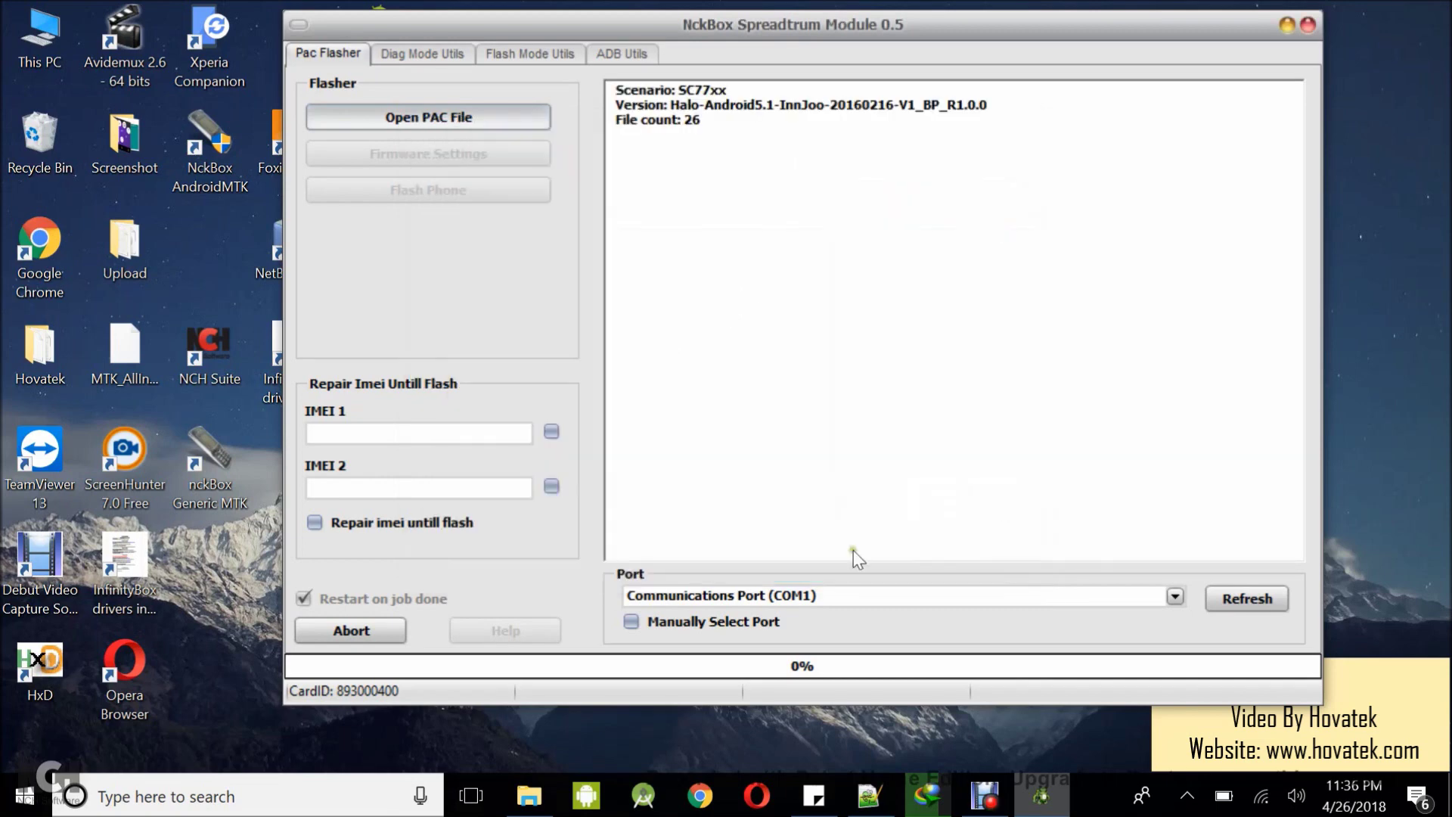
drag(699, 299, 603, 89)
click(740, 395)
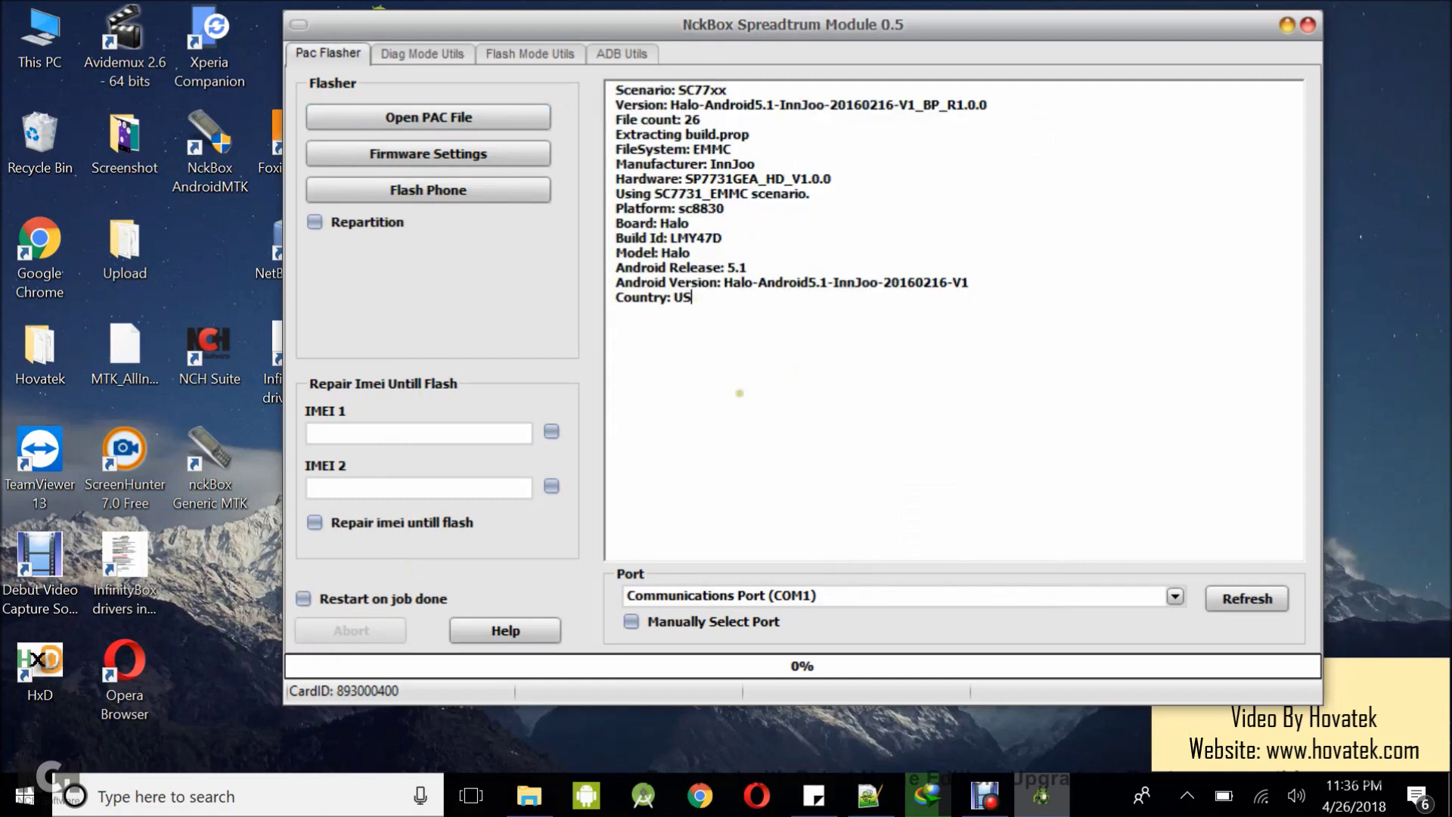
- In Firmware Settings, untick NV_W, NV_WCN, ProdNV, EraseUBOOT, SPLLoader, Modem_W, DSP_W, Modem_WCN and BOOT
click(431, 149)
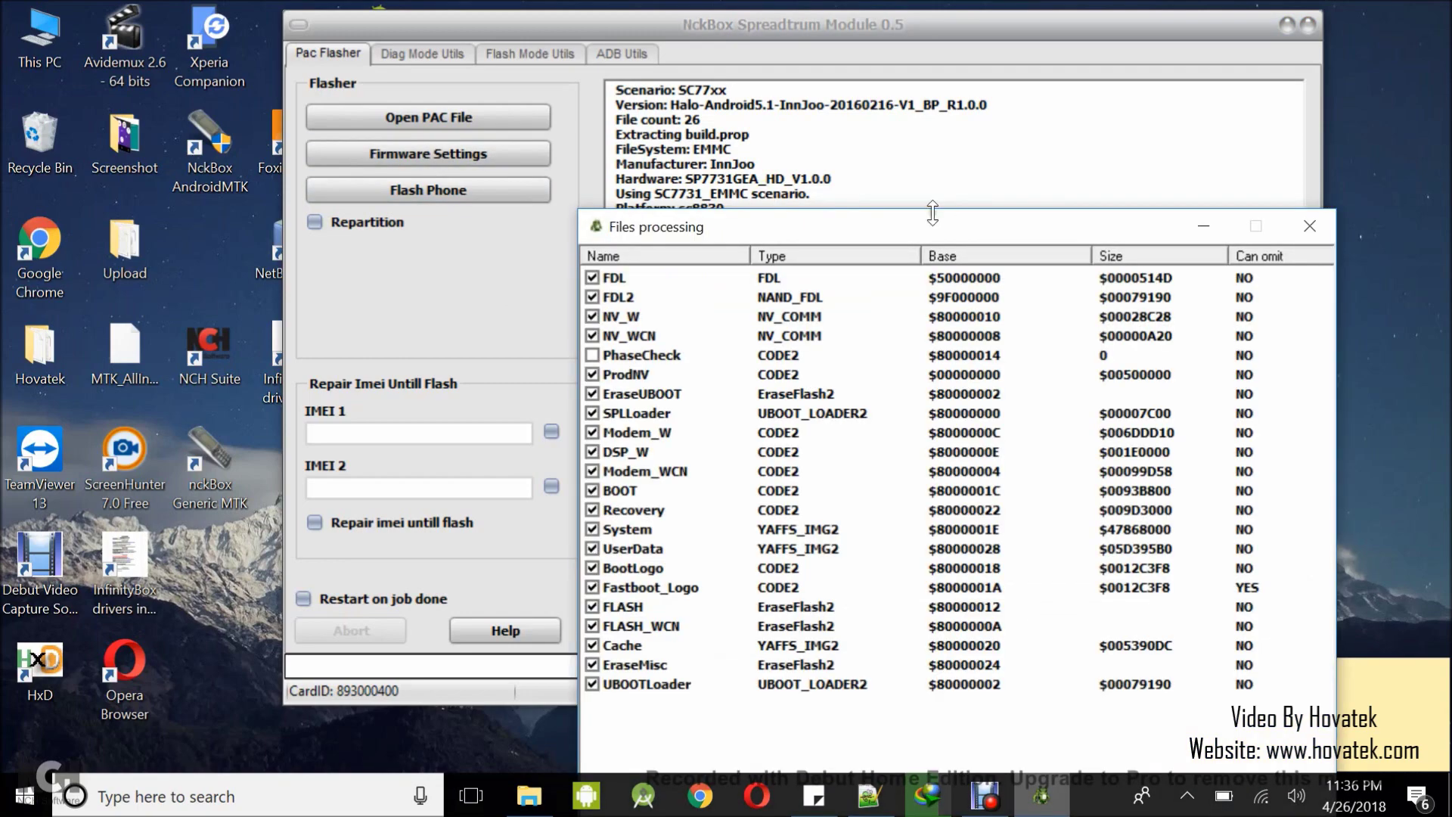
drag(940, 225, 936, 97)
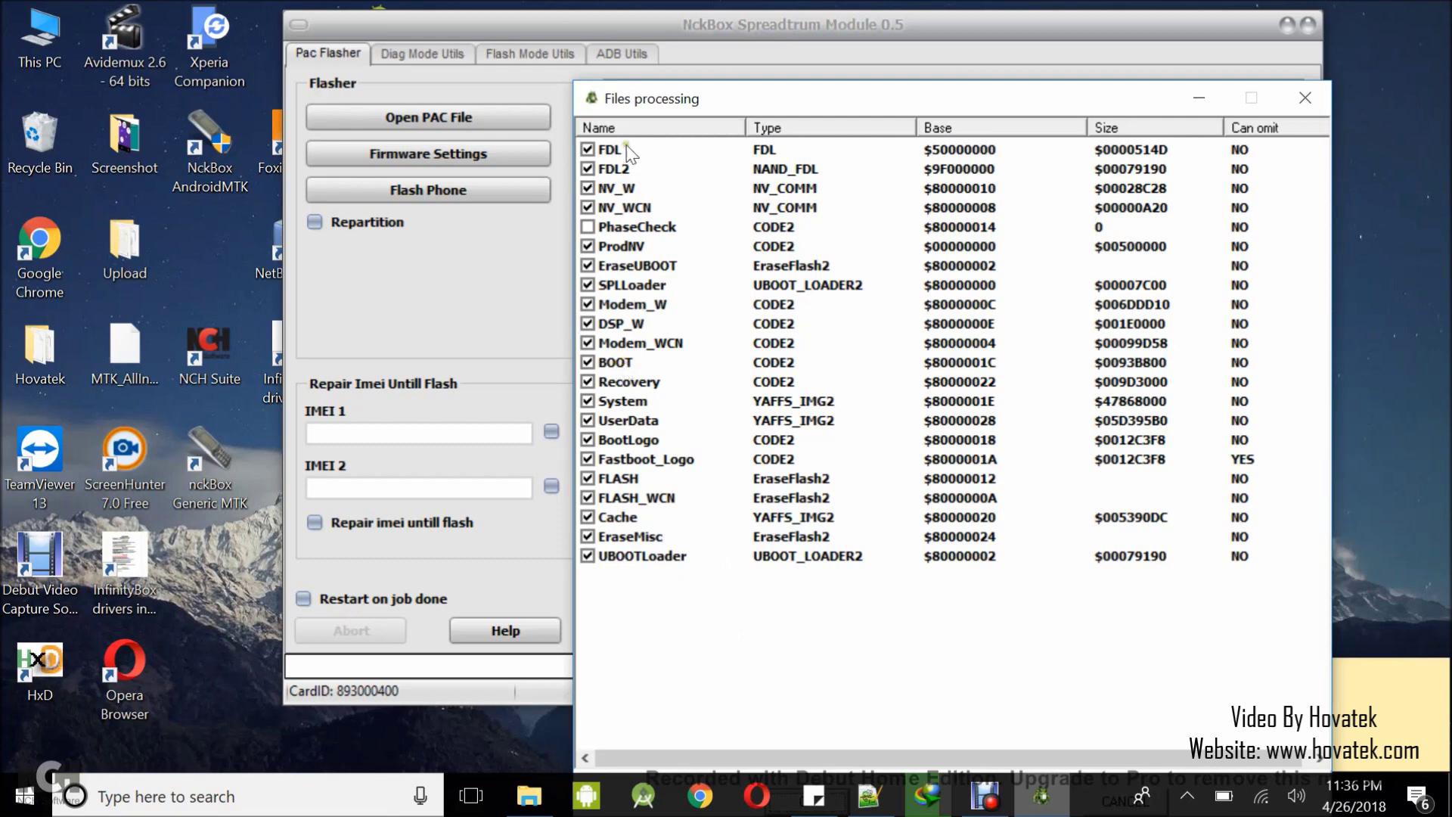
click(588, 189)
click(588, 208)
click(588, 245)
click(589, 264)
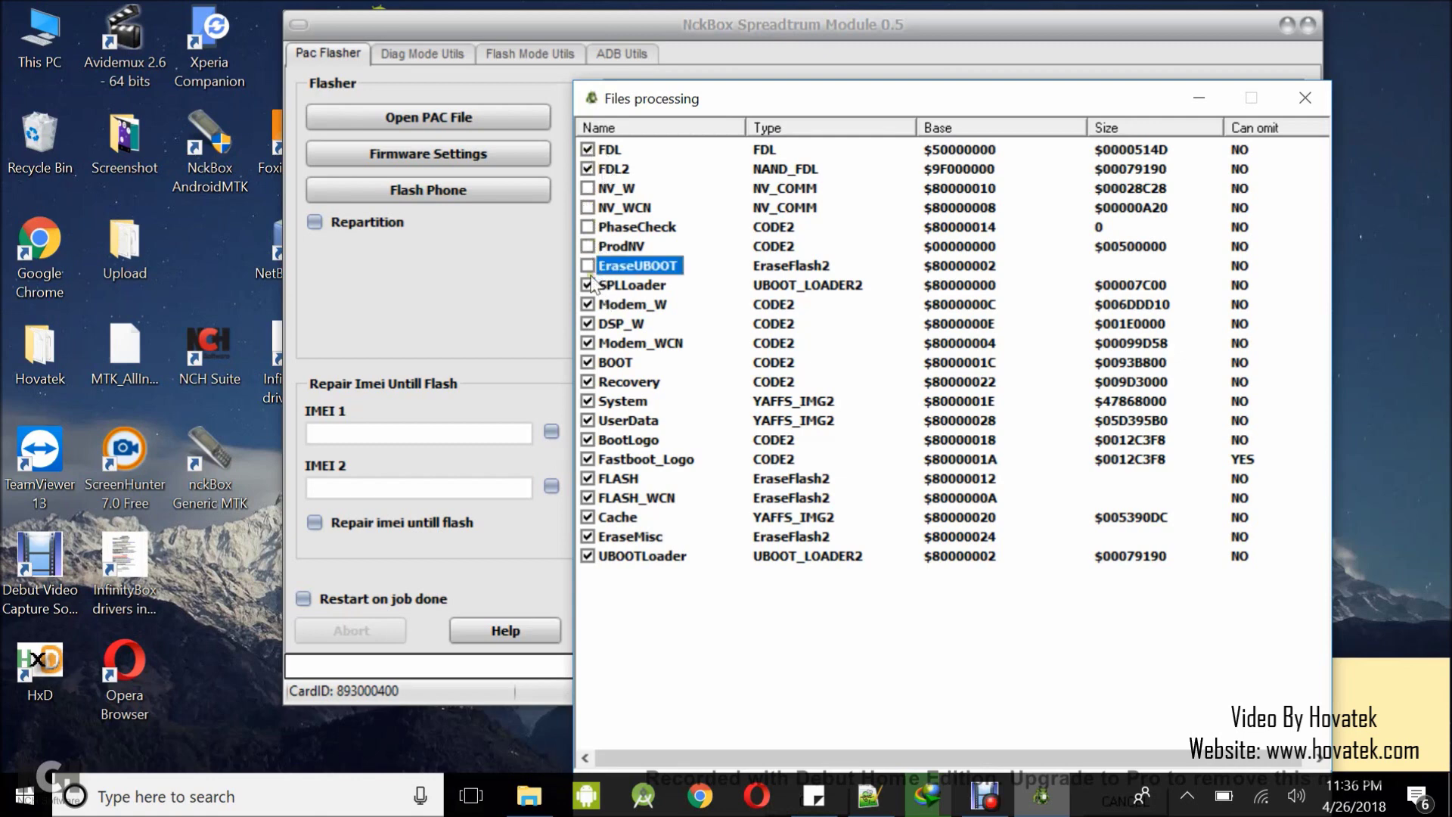
click(589, 285)
click(589, 304)
click(588, 323)
click(589, 343)
click(588, 362)
- Untick System, UserData, BootLogo, Fastboot_Logo, FLASH, FLASH_WCN, Cache, EraseMisc and UBOOTLoader, then confirm with OK
click(588, 402)
click(588, 421)
click(588, 440)
click(589, 459)
click(588, 478)
click(588, 498)
click(588, 516)
click(592, 542)
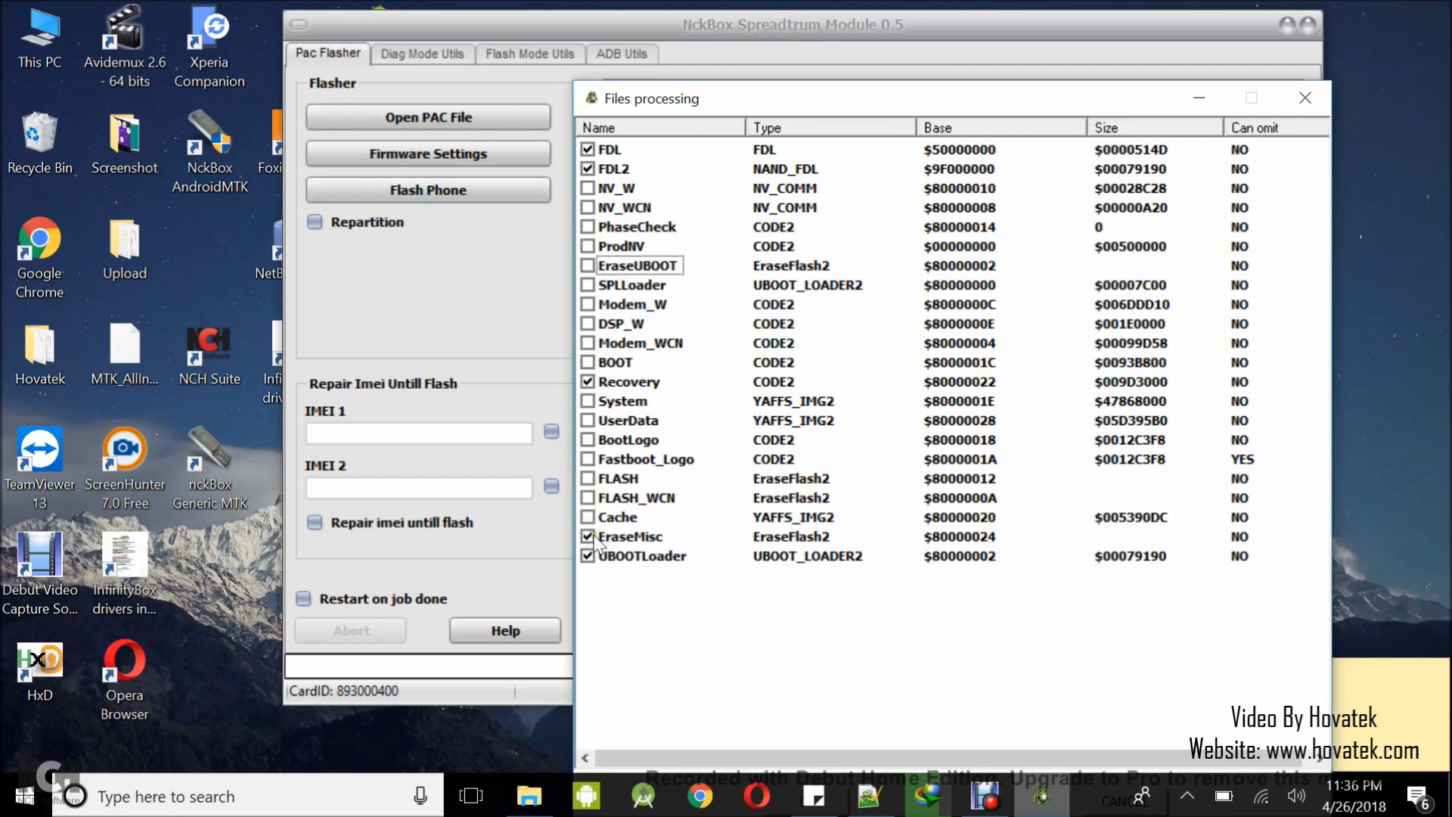
click(588, 536)
click(589, 556)
drag(950, 89, 926, 31)
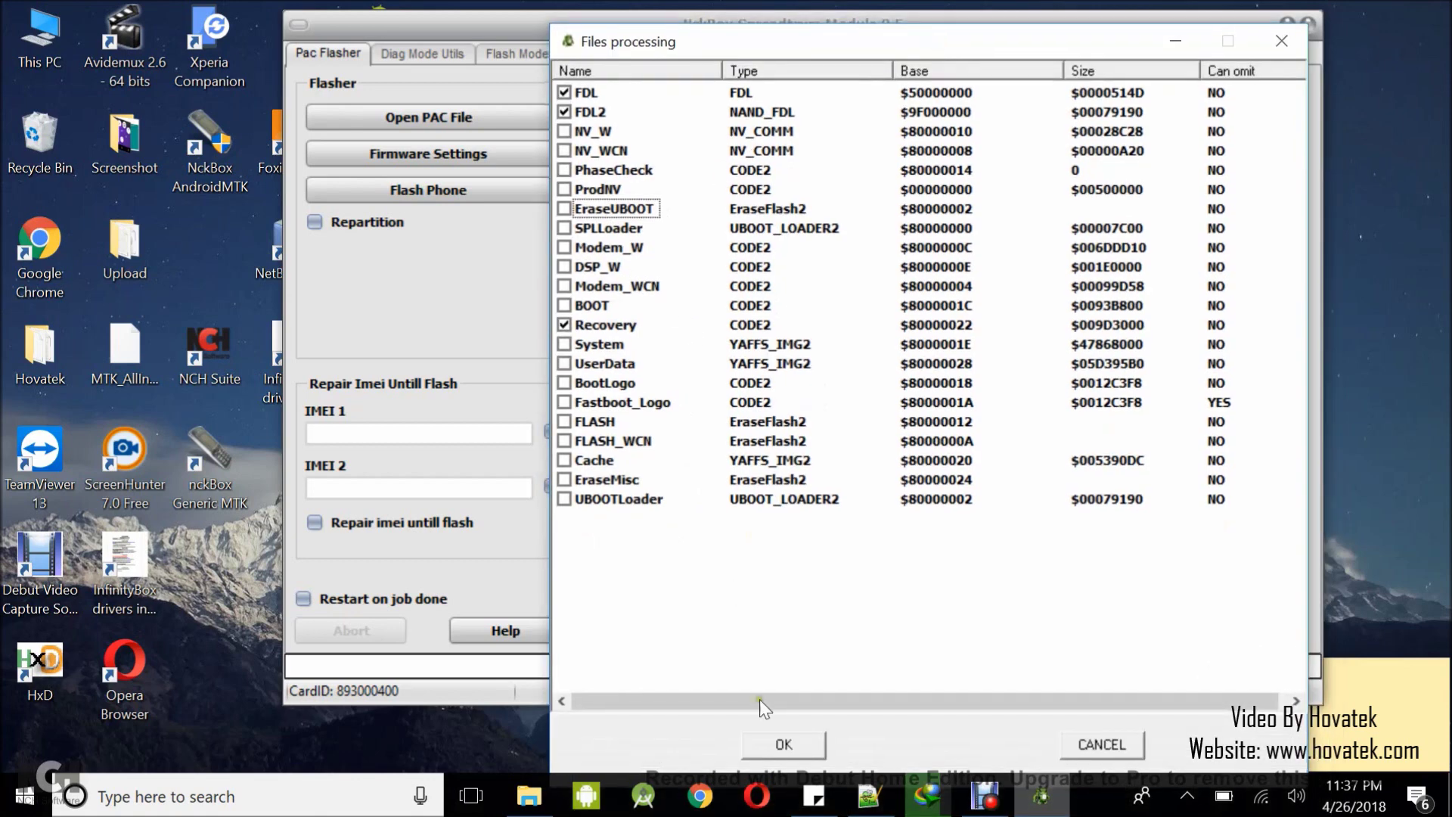
click(784, 745)
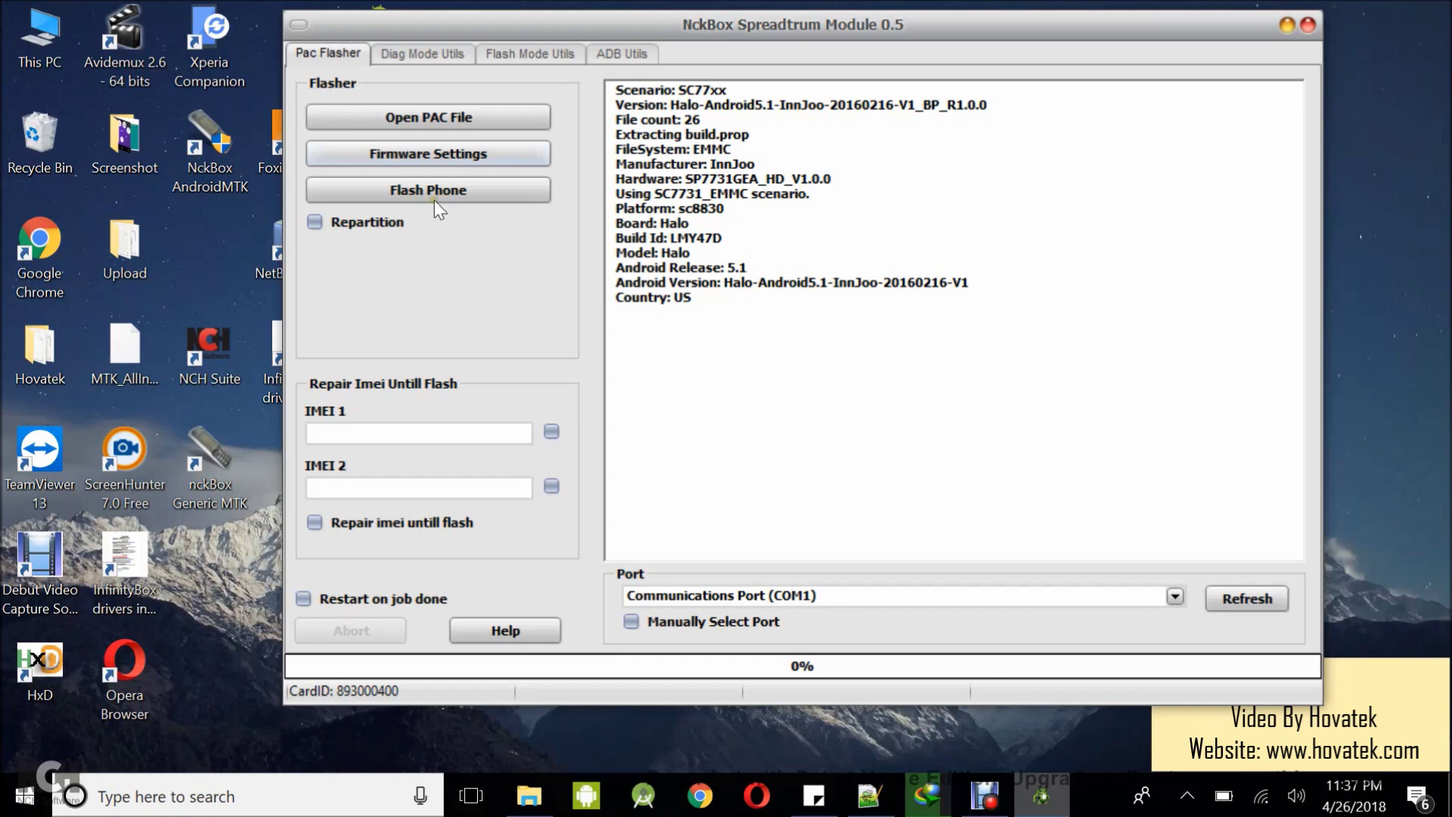
click(411, 196)
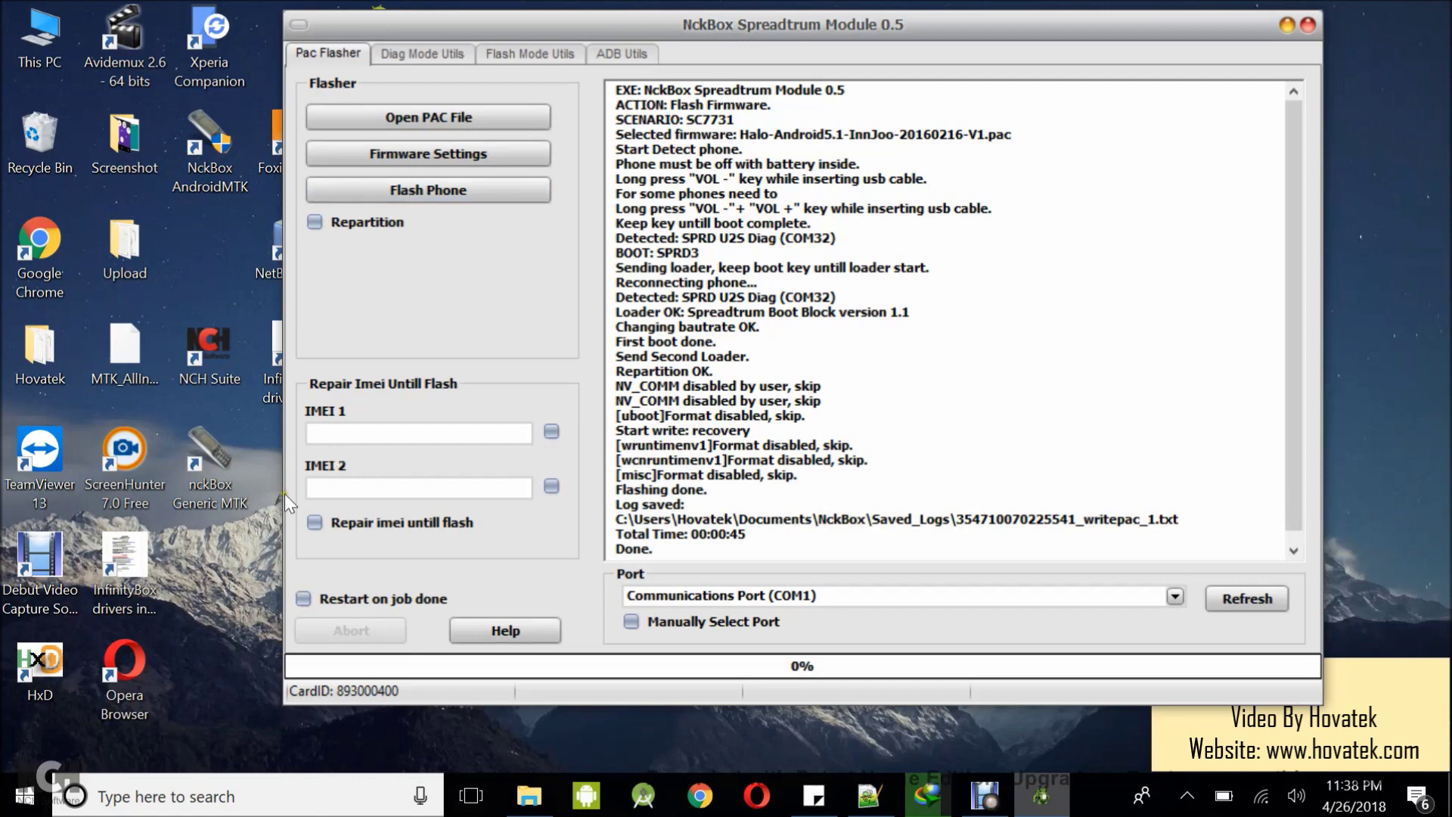
- Highlight the final log lines showing Flashing done, total time 00:00:45 and Done
drag(669, 549, 581, 516)
click(791, 540)
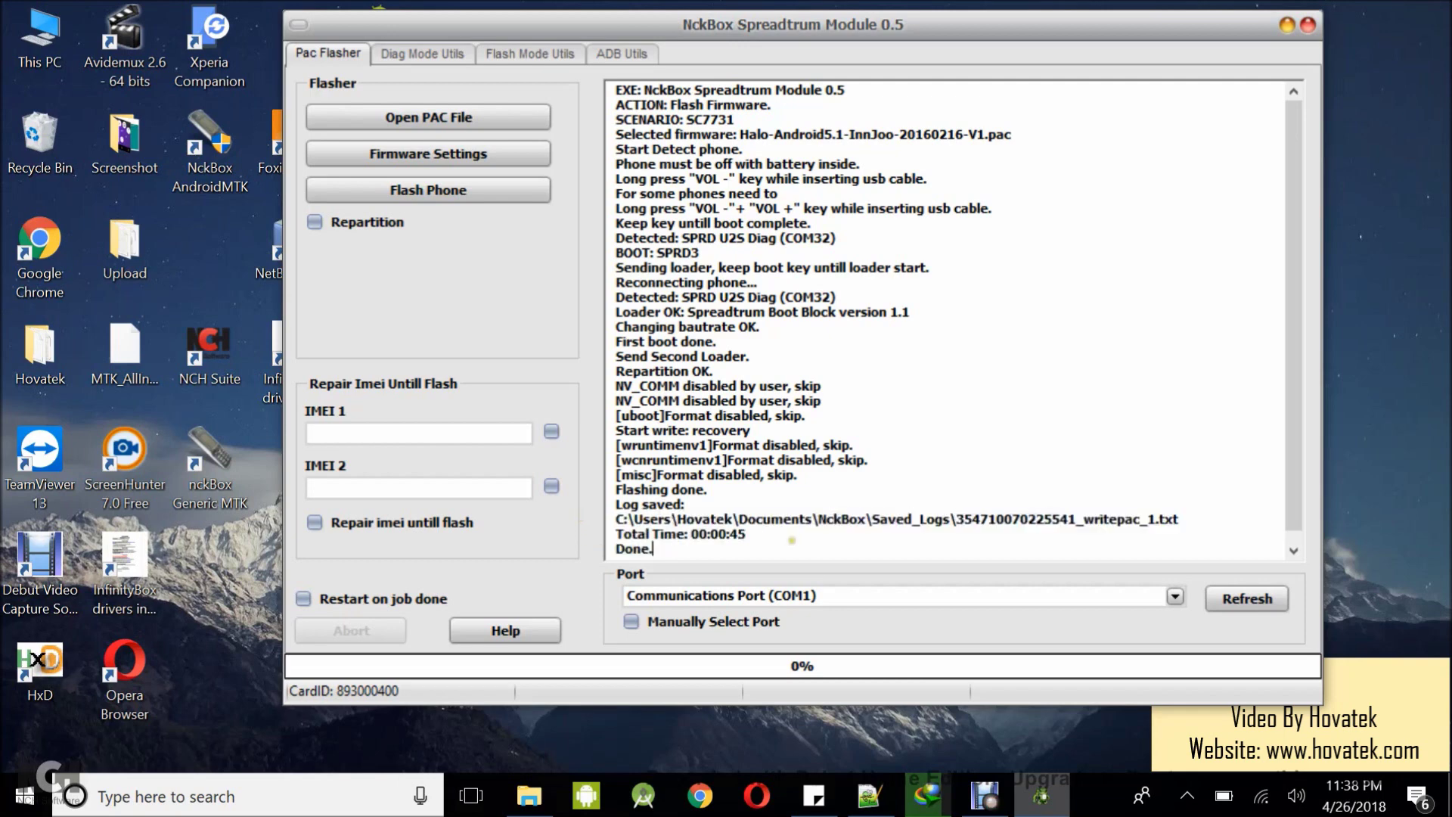